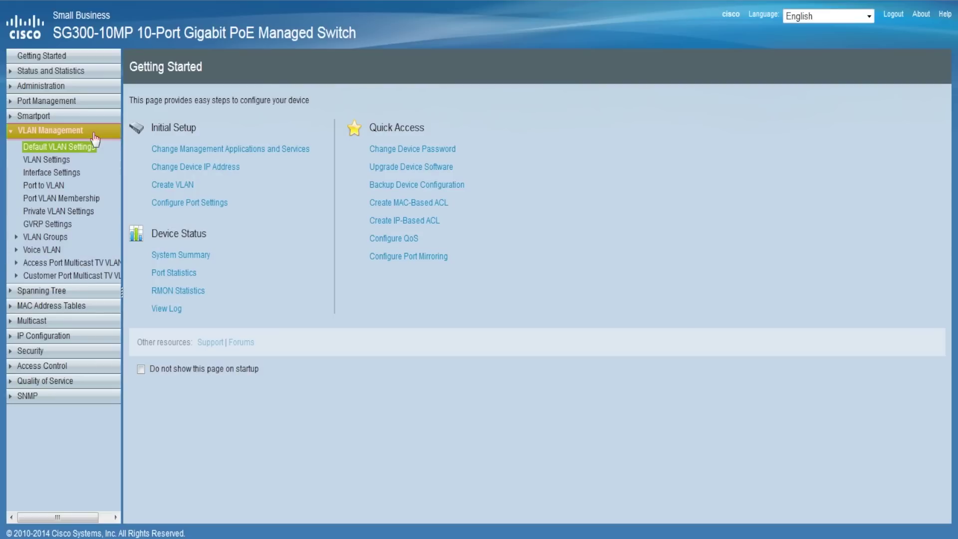
Step: Create VLAN 10 named VOICE on the VLAN Settings page, then start another new VLAN
{"action": "left_click", "coordinate": [61, 159]}
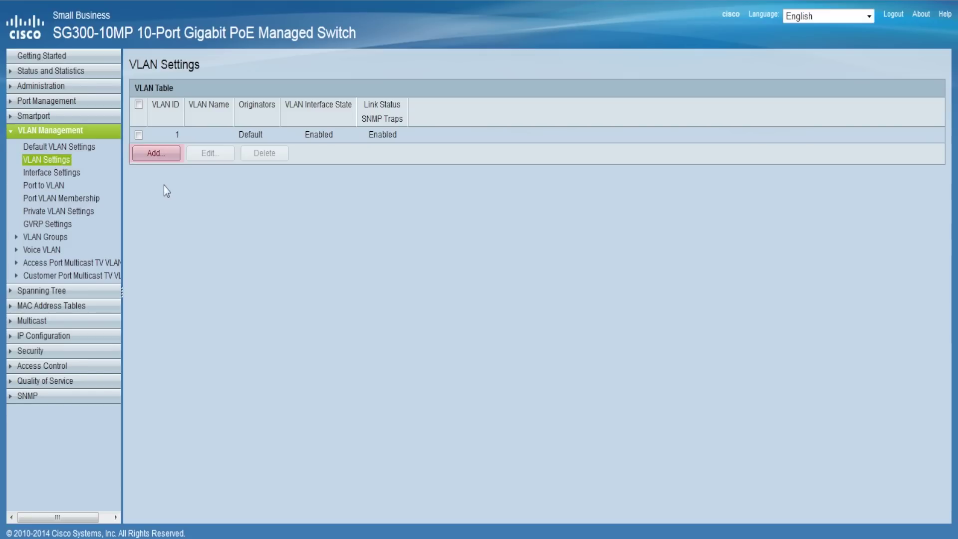
{"action": "left_click", "coordinate": [154, 154]}
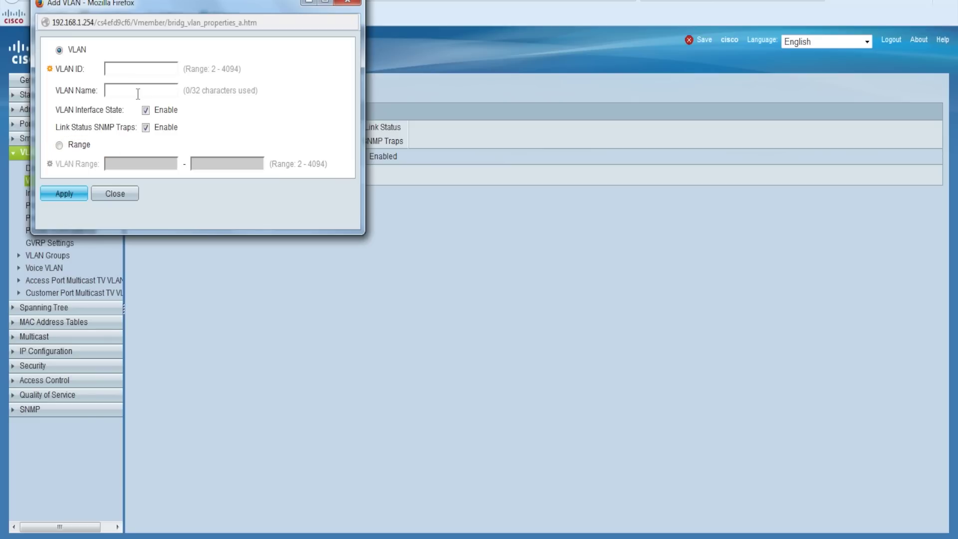
{"action": "left_click", "coordinate": [120, 62]}
{"action": "type", "text": "10"}
{"action": "key", "text": "Tab"}
{"action": "type", "text": "VOICE"}
{"action": "left_click", "coordinate": [75, 198]}
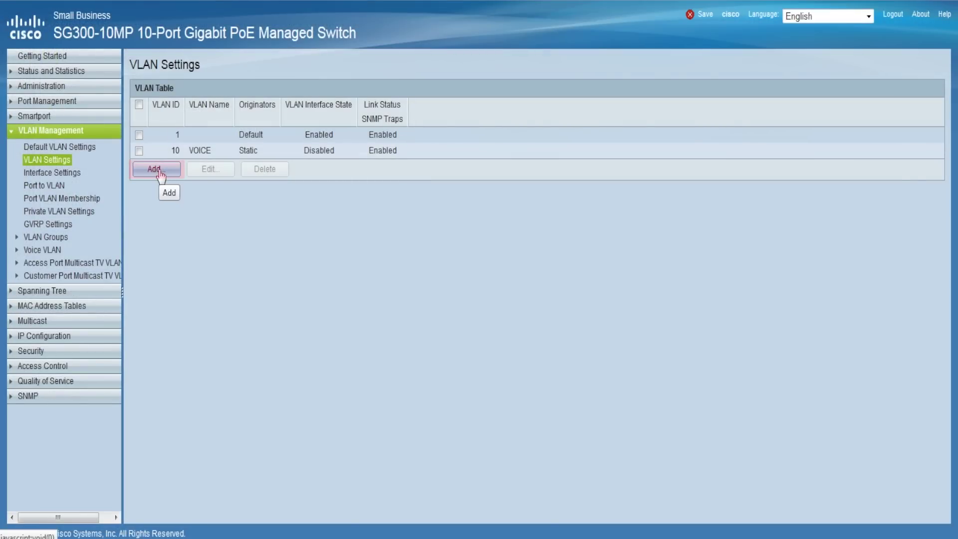
{"action": "left_click", "coordinate": [159, 170]}
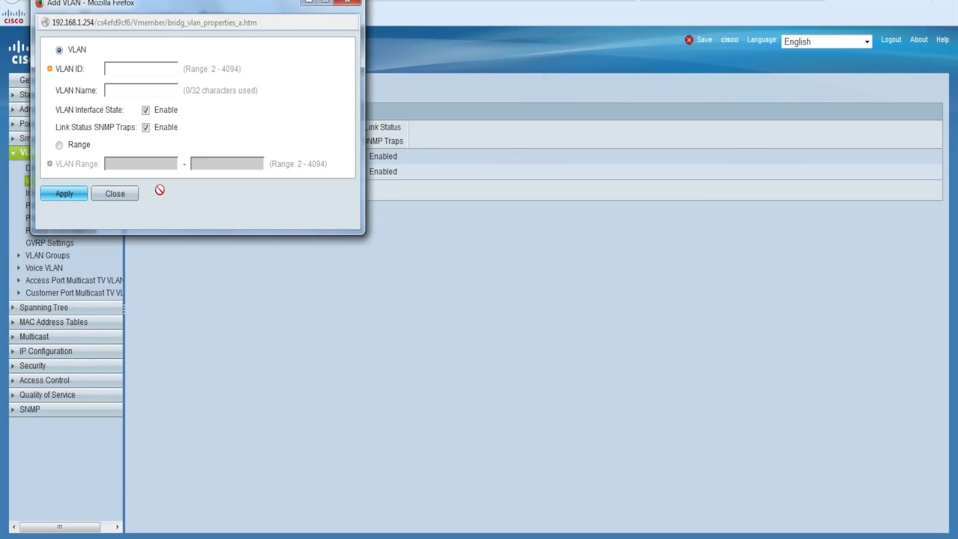
Step: Create VLANs 501 to 505 as a single range
{"action": "left_click", "coordinate": [59, 146]}
{"action": "left_click", "coordinate": [124, 166]}
{"action": "type", "text": "501"}
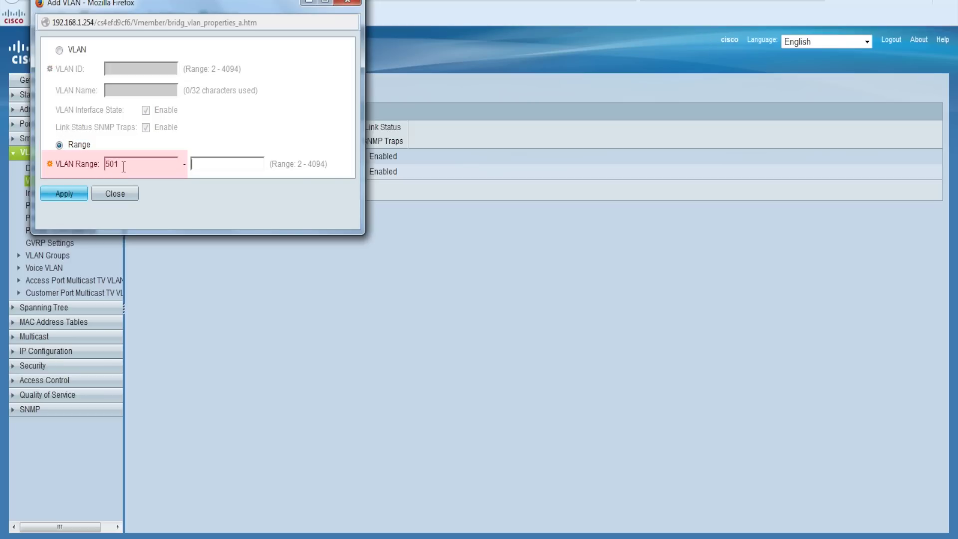
{"action": "key", "text": "Tab"}
{"action": "type", "text": "505"}
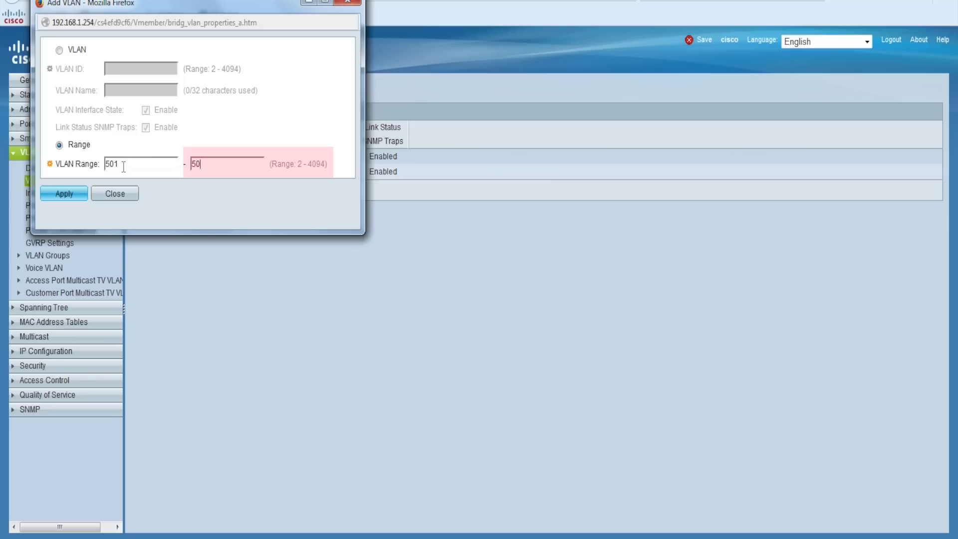
{"action": "left_click", "coordinate": [73, 194]}
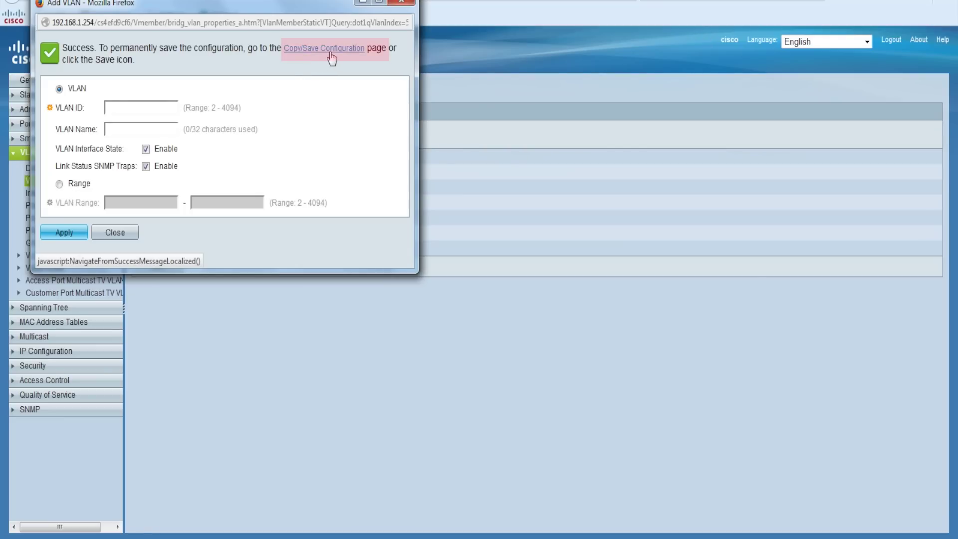
Step: Leave the Add VLAN window and copy the running configuration to the startup configuration
{"action": "left_click", "coordinate": [330, 53]}
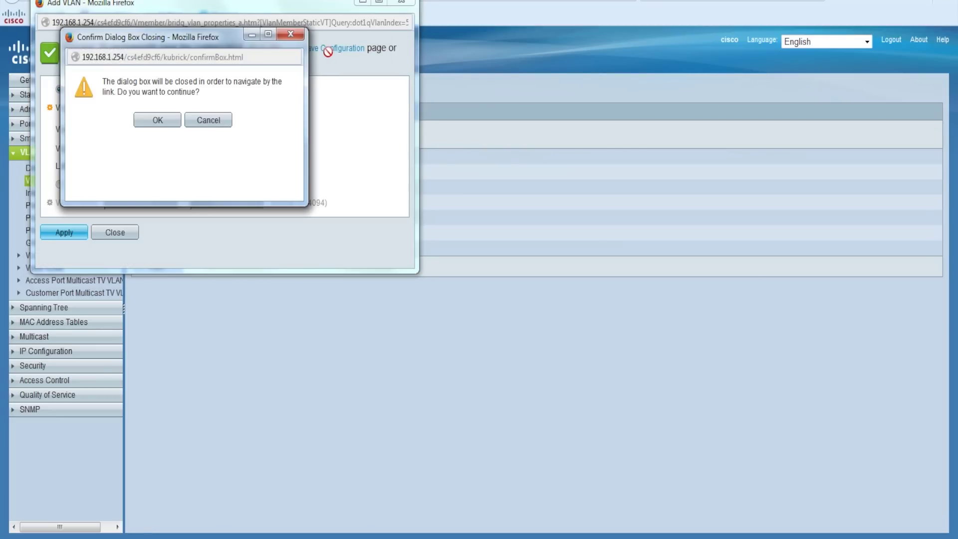
{"action": "left_click", "coordinate": [158, 120]}
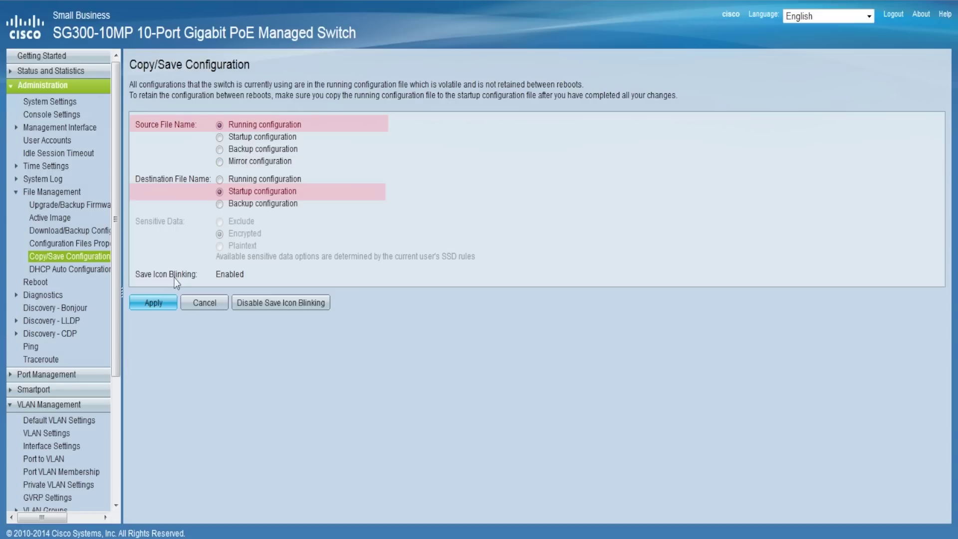
{"action": "left_click", "coordinate": [162, 304]}
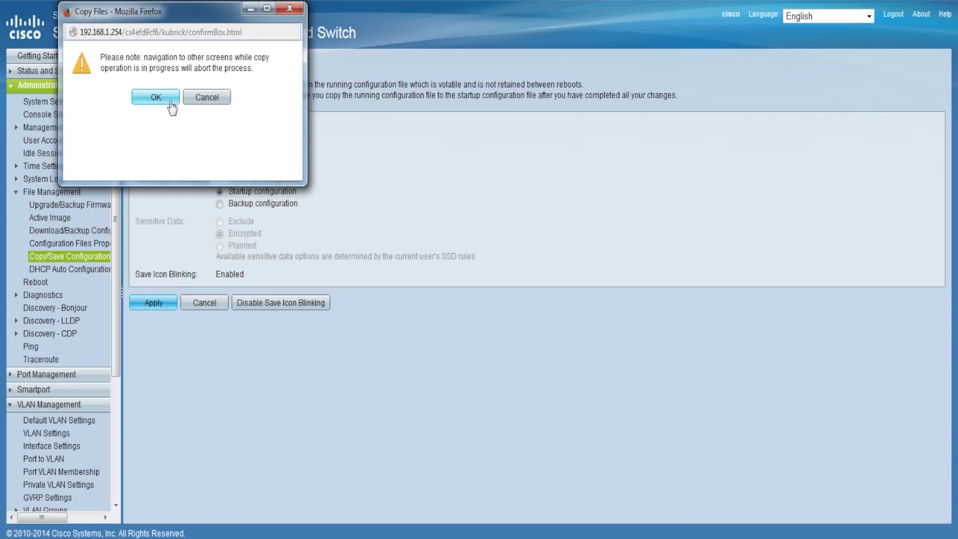
{"action": "left_click", "coordinate": [171, 104]}
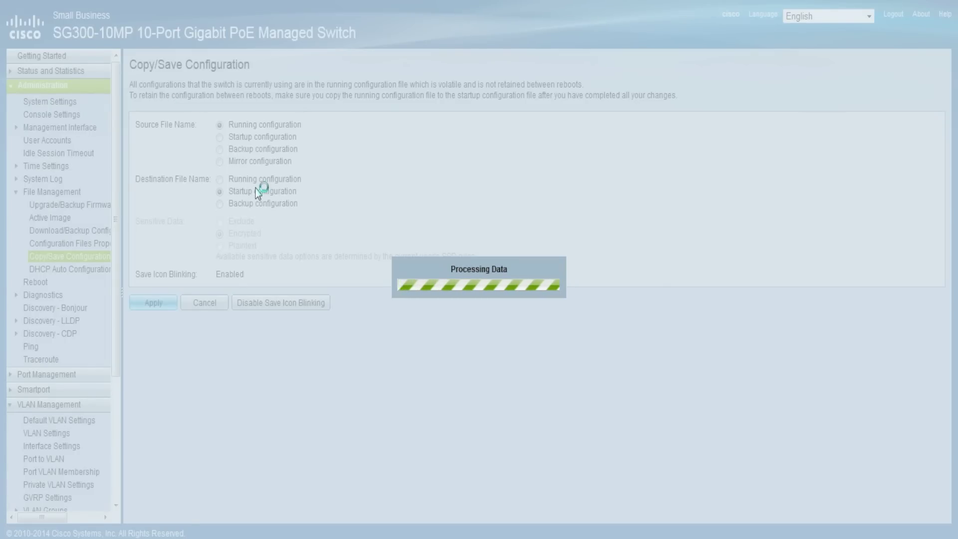
{"action": "scroll", "coordinate": [114, 345], "scroll_direction": "down", "scroll_amount": 3}
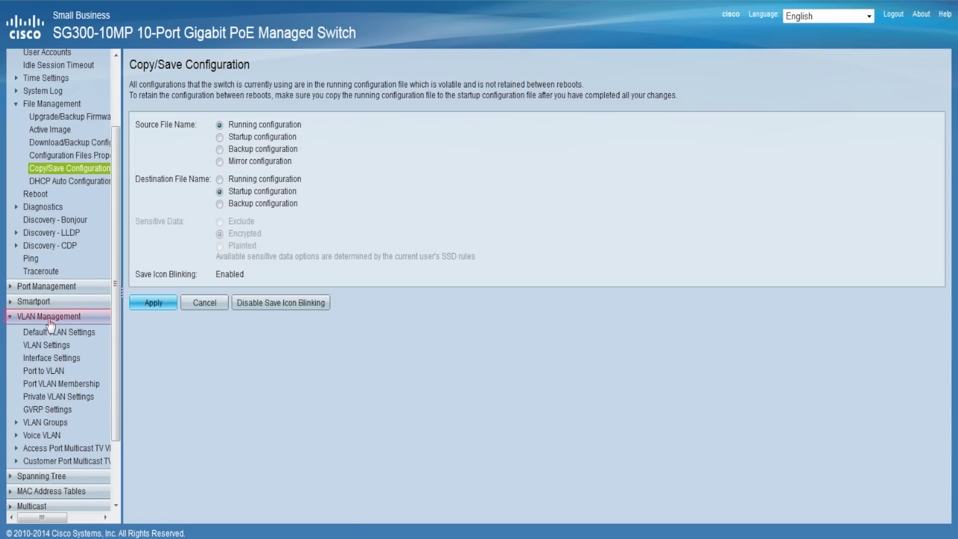
Step: Show the Port to VLAN membership table for VLAN 10, filtered to ports
{"action": "left_click", "coordinate": [42, 371]}
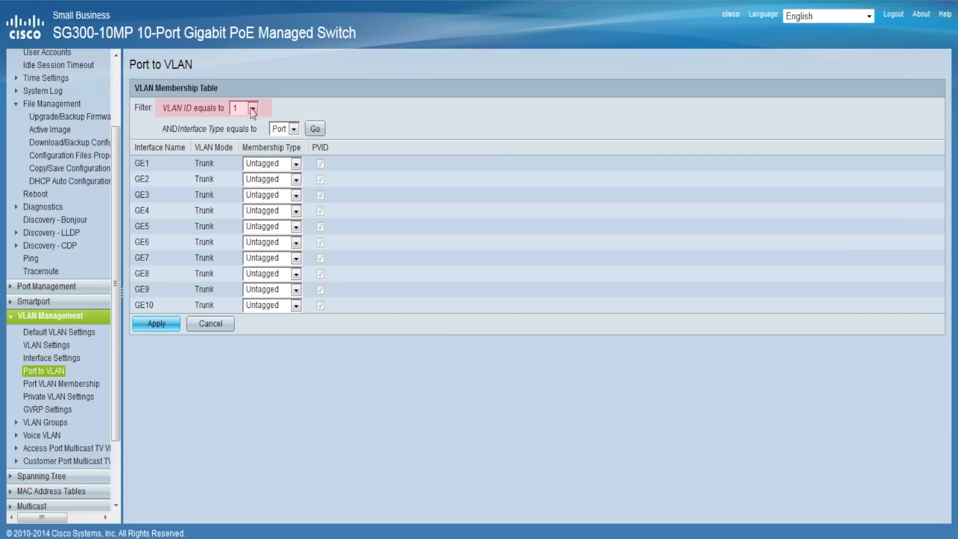
{"action": "left_click", "coordinate": [252, 108]}
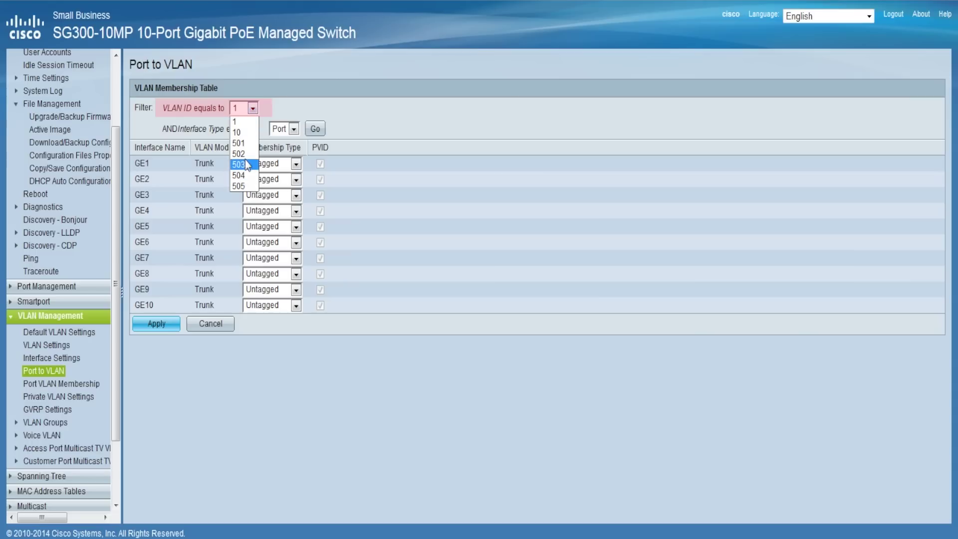
{"action": "left_click", "coordinate": [238, 132]}
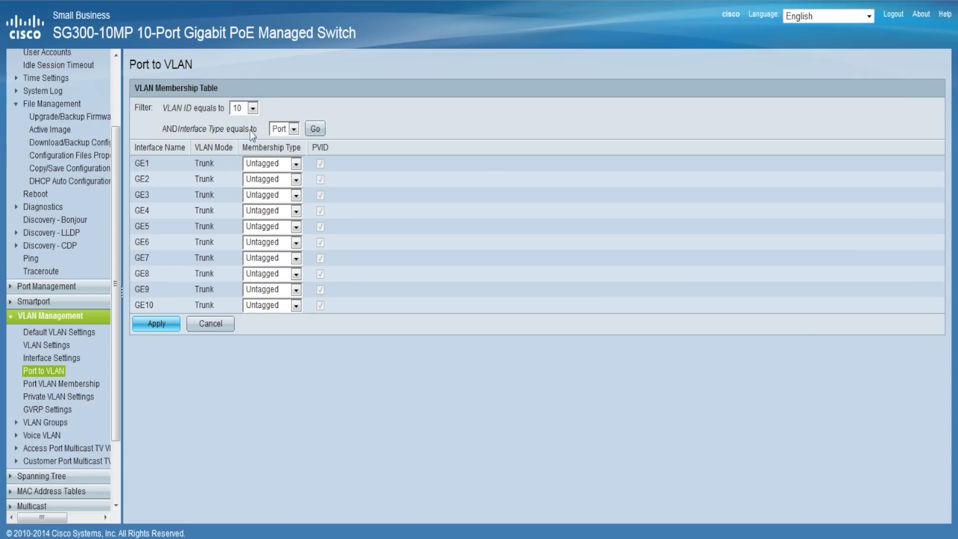
{"action": "left_click", "coordinate": [295, 128]}
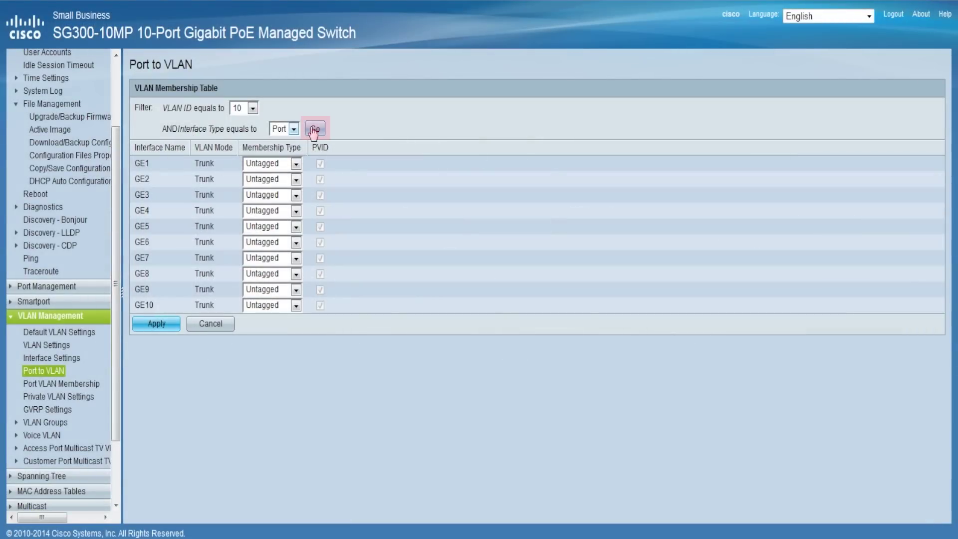
{"action": "left_click", "coordinate": [315, 129]}
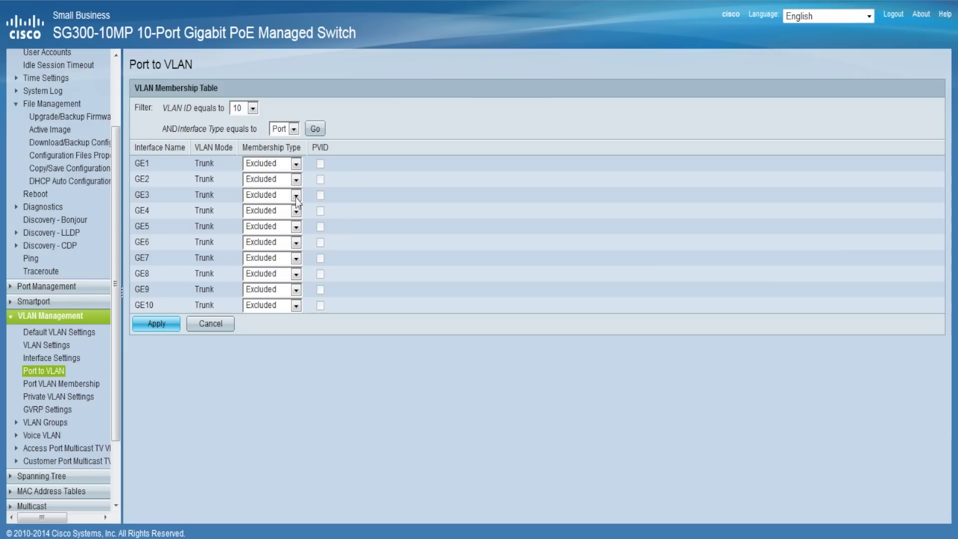
Step: Make GE2 and GE3 Tagged members and GE4, GE5 and GE6 Untagged members of VLAN 10
{"action": "left_click", "coordinate": [292, 179]}
{"action": "left_click", "coordinate": [281, 205]}
{"action": "left_click", "coordinate": [290, 196]}
{"action": "left_click", "coordinate": [280, 218]}
{"action": "left_click", "coordinate": [289, 212]}
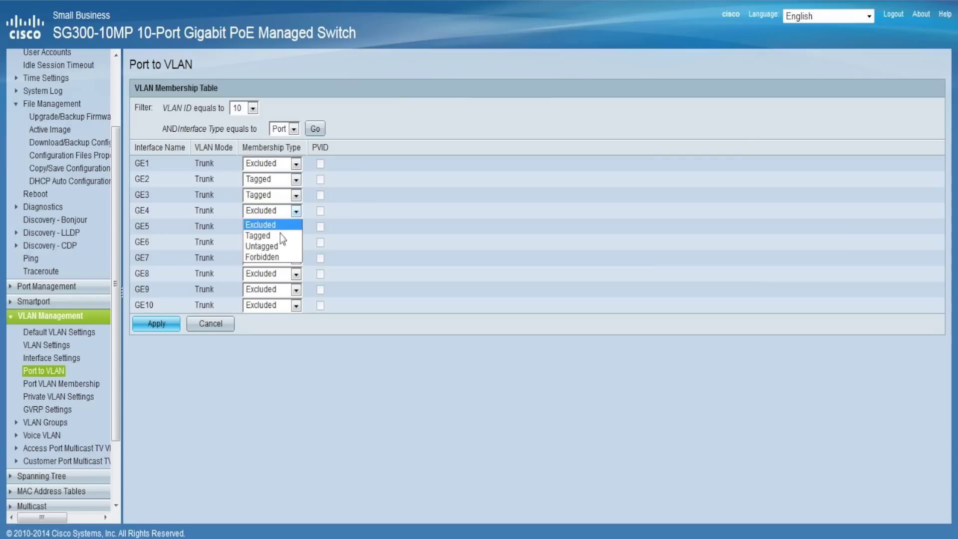
{"action": "left_click", "coordinate": [279, 246]}
{"action": "left_click", "coordinate": [296, 227]}
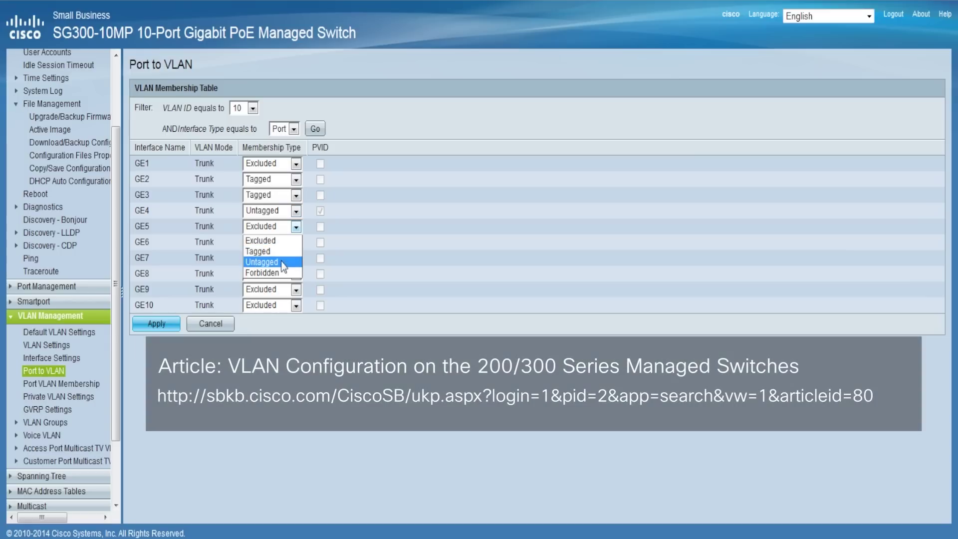
{"action": "left_click", "coordinate": [280, 262]}
{"action": "left_click", "coordinate": [295, 242]}
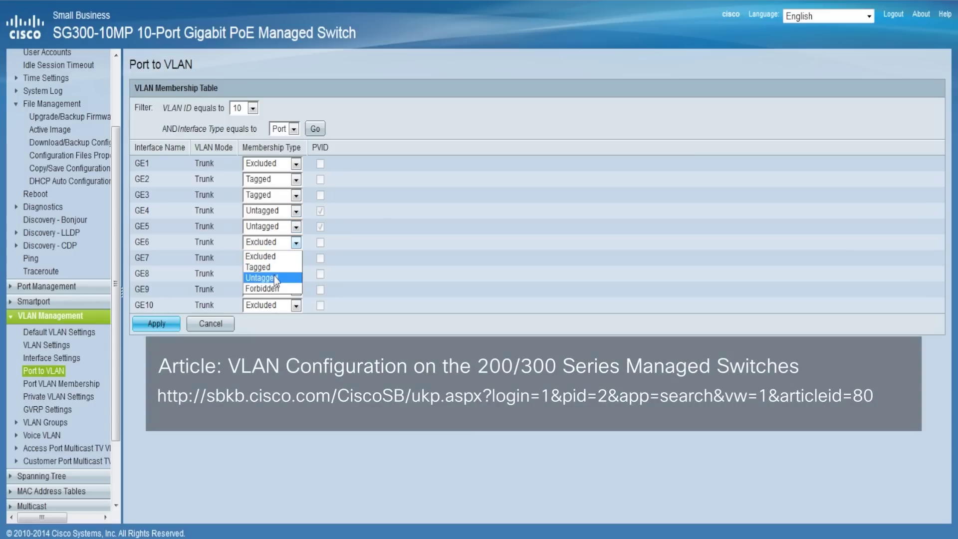
{"action": "left_click", "coordinate": [274, 277]}
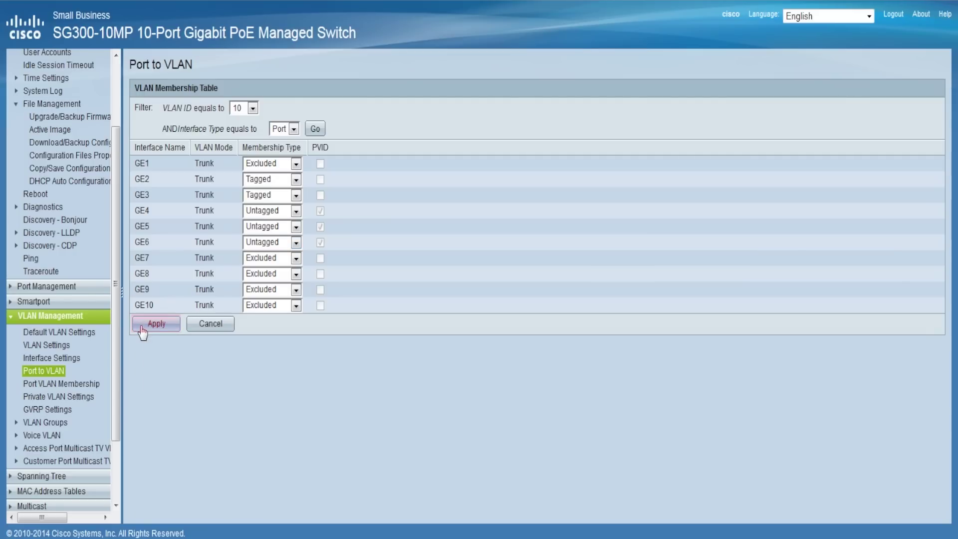
Step: Apply VLAN 10's port memberships, then show the port membership table for VLAN 503
{"action": "left_click", "coordinate": [143, 328]}
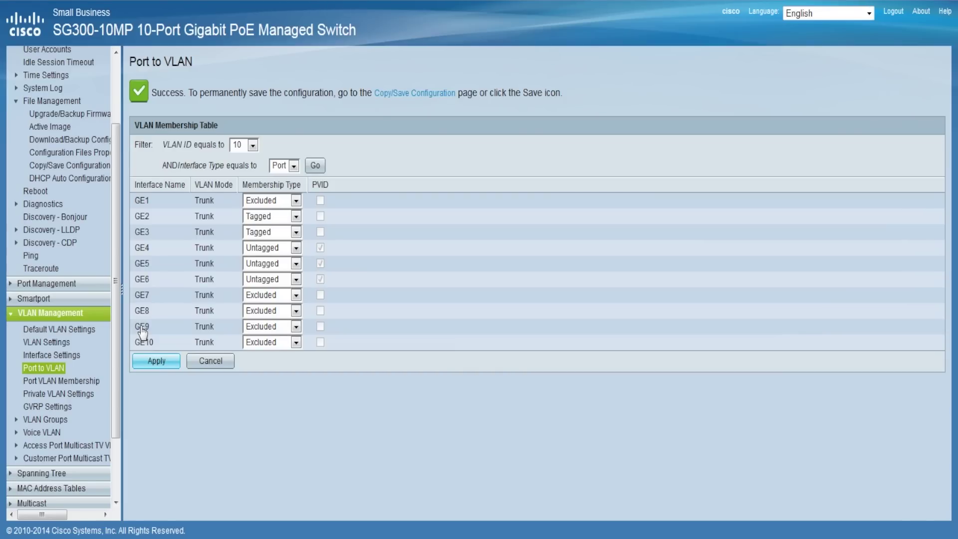
{"action": "left_click", "coordinate": [251, 147]}
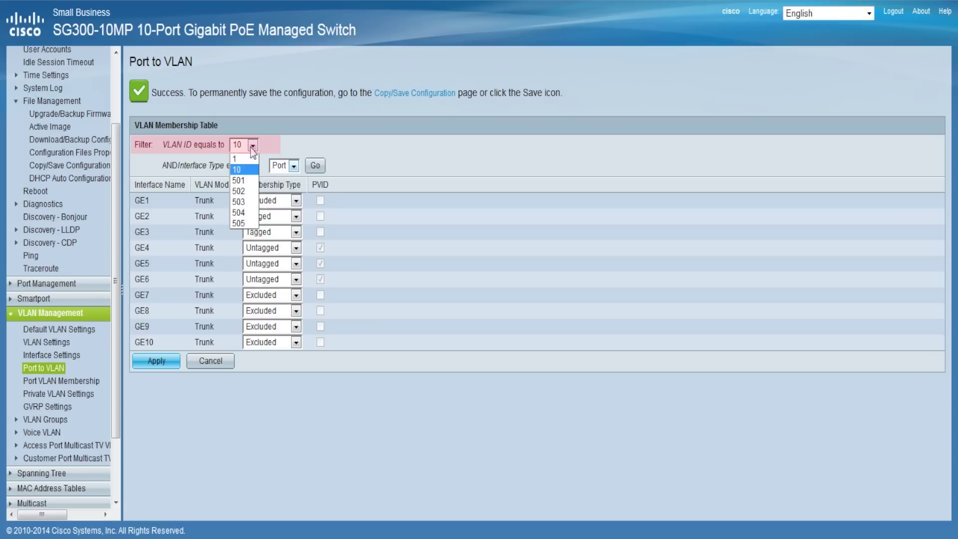
{"action": "left_click", "coordinate": [247, 202]}
{"action": "left_click", "coordinate": [292, 167]}
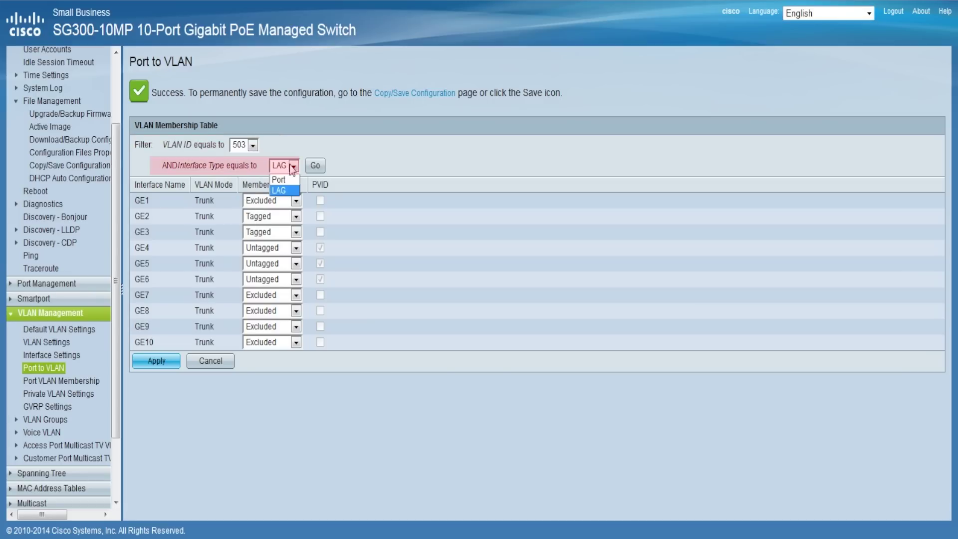
{"action": "left_click", "coordinate": [279, 179]}
{"action": "left_click", "coordinate": [314, 167]}
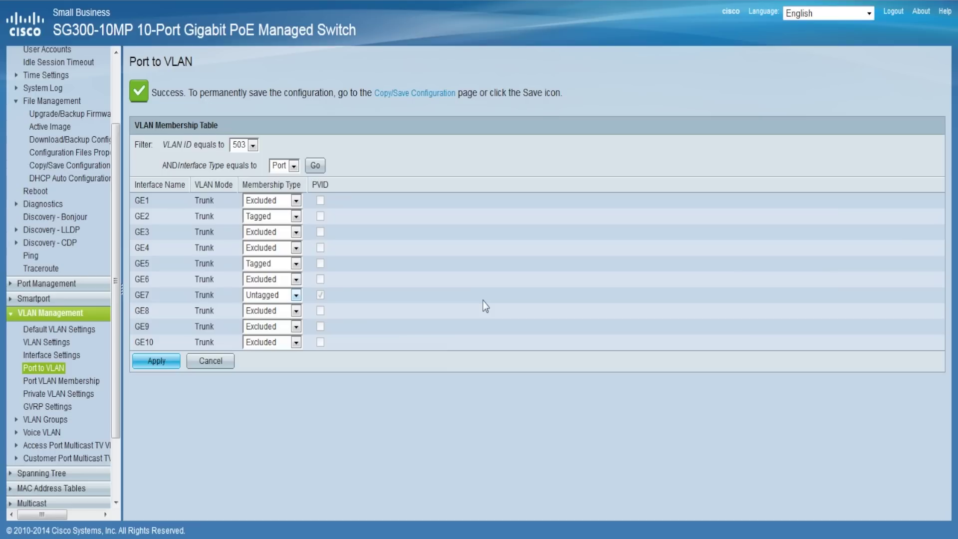
{"action": "left_click", "coordinate": [439, 96]}
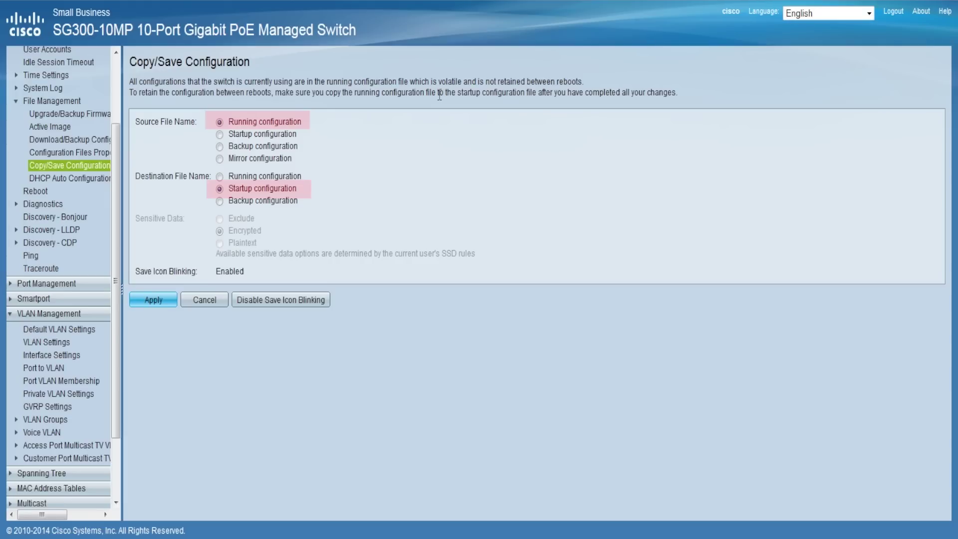
Step: Copy the running configuration to the startup configuration again
{"action": "left_click", "coordinate": [158, 301]}
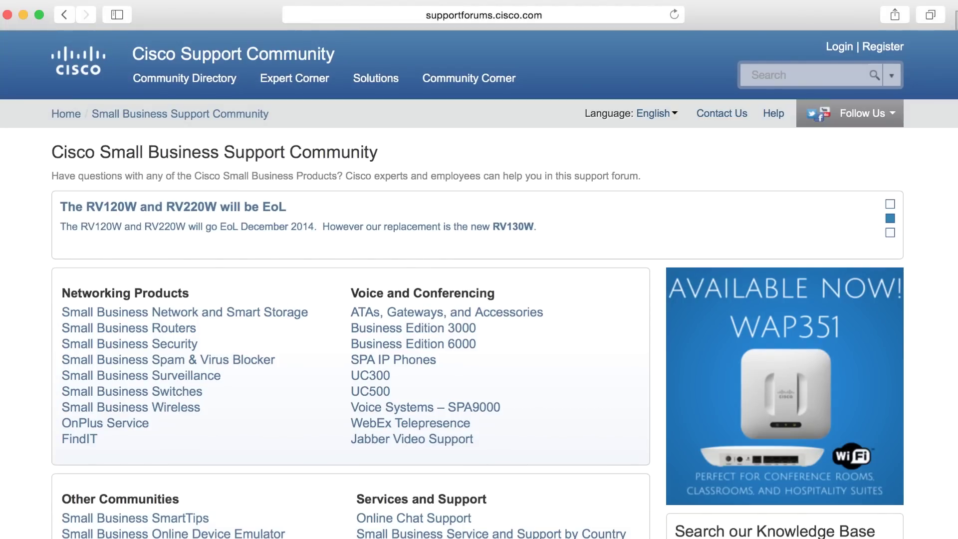
{"action": "scroll", "coordinate": [480, 284], "scroll_direction": "down", "scroll_amount": 2}
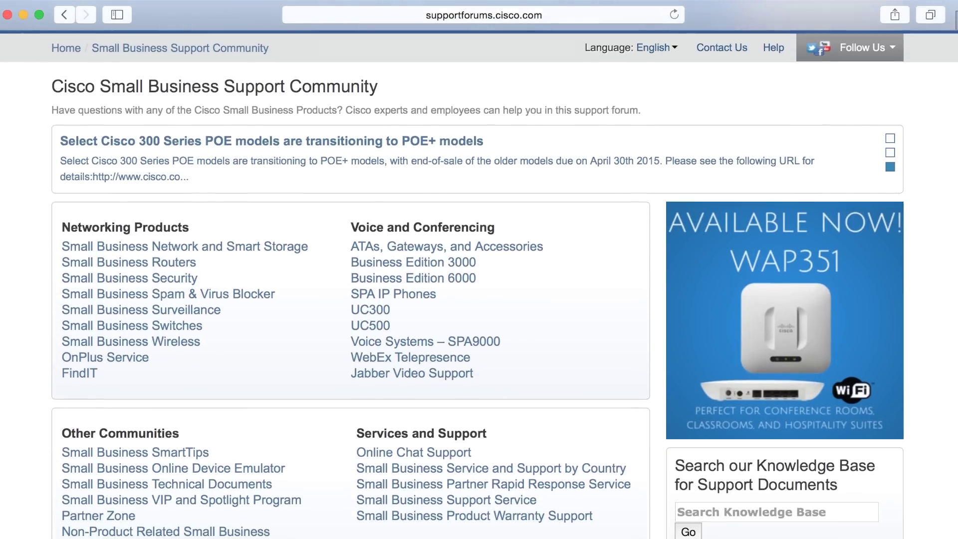